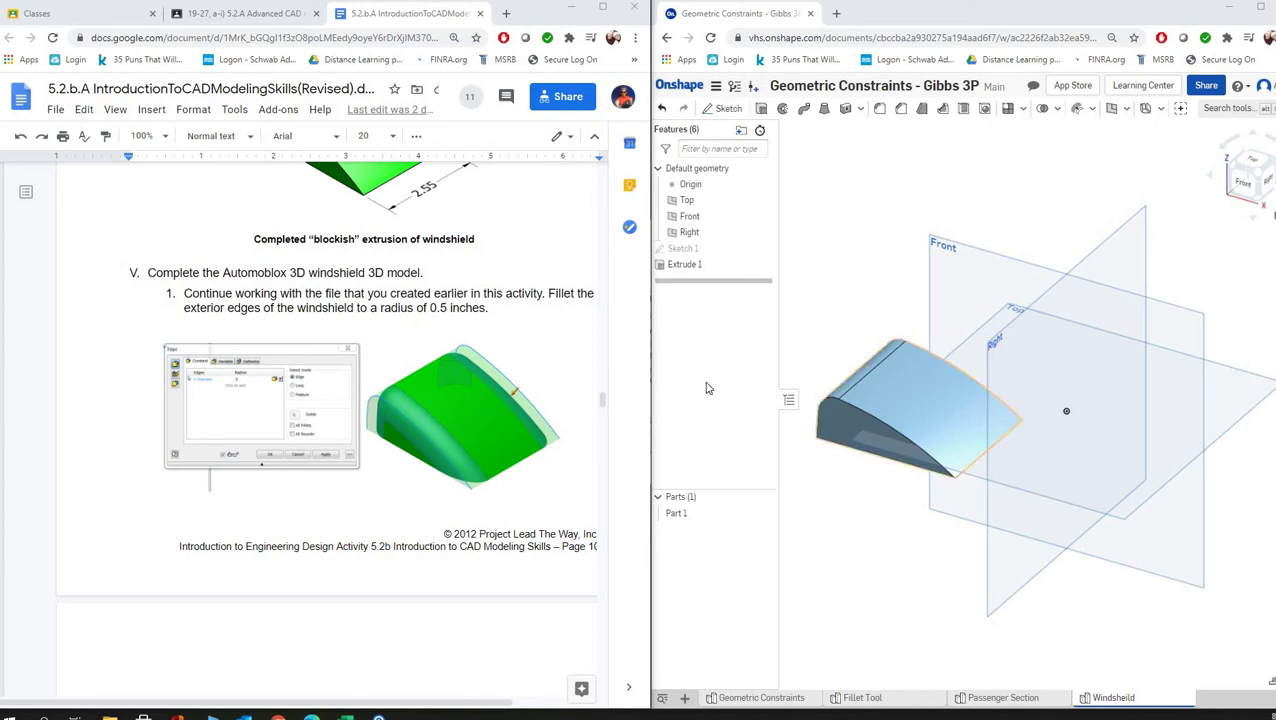
- Bring the guide's 0.5 in fillet instructions into view and start a new Fillet feature
{"action": "scroll", "coordinate": [612, 390], "scroll_direction": "up", "scroll_amount": 15}
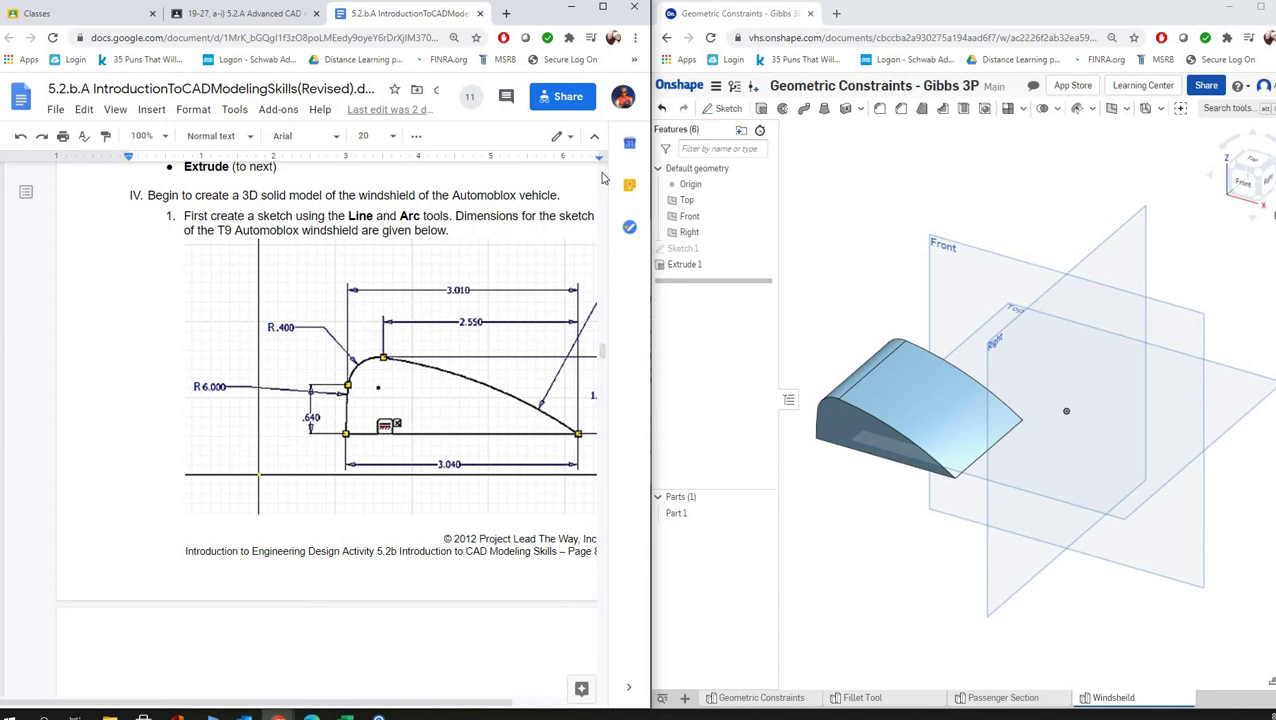
{"action": "left_click", "coordinate": [609, 394]}
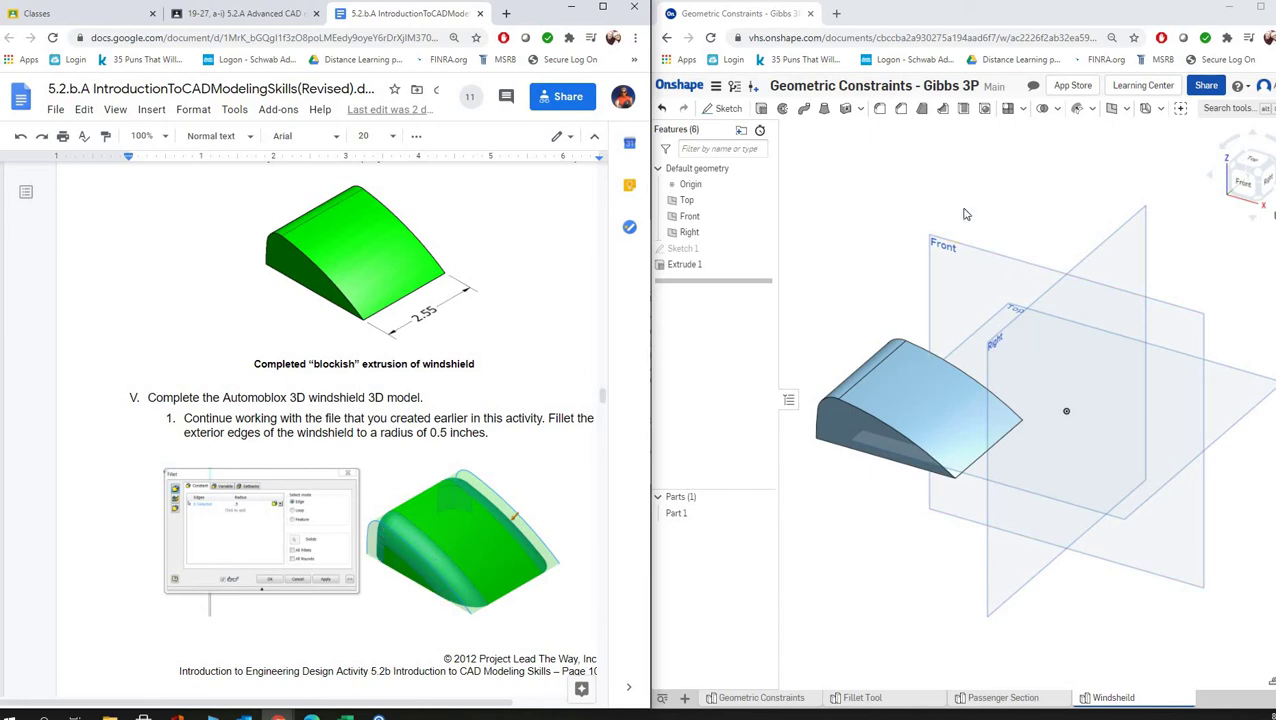
{"action": "left_click", "coordinate": [879, 110]}
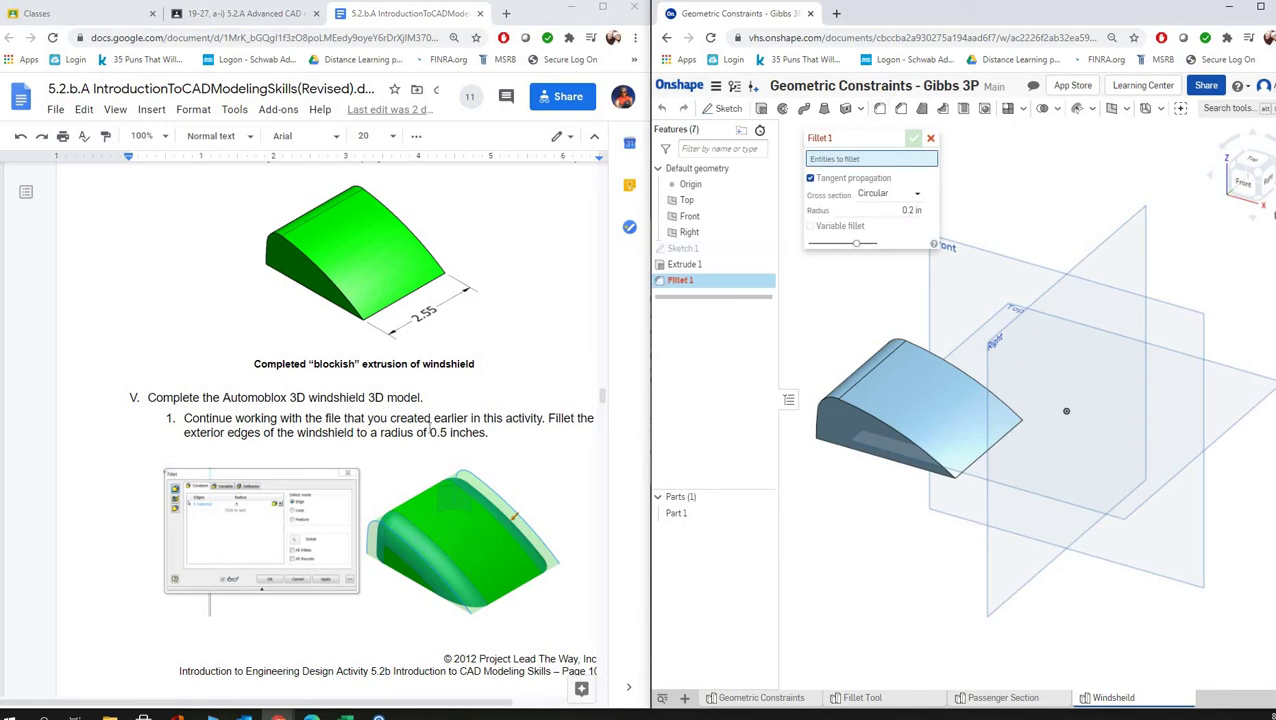
- Apply a trial 0.5 in fillet to two curved windshield edges, then delete Fillet 1
{"action": "left_click", "coordinate": [910, 210]}
{"action": "left_click", "coordinate": [840, 398]}
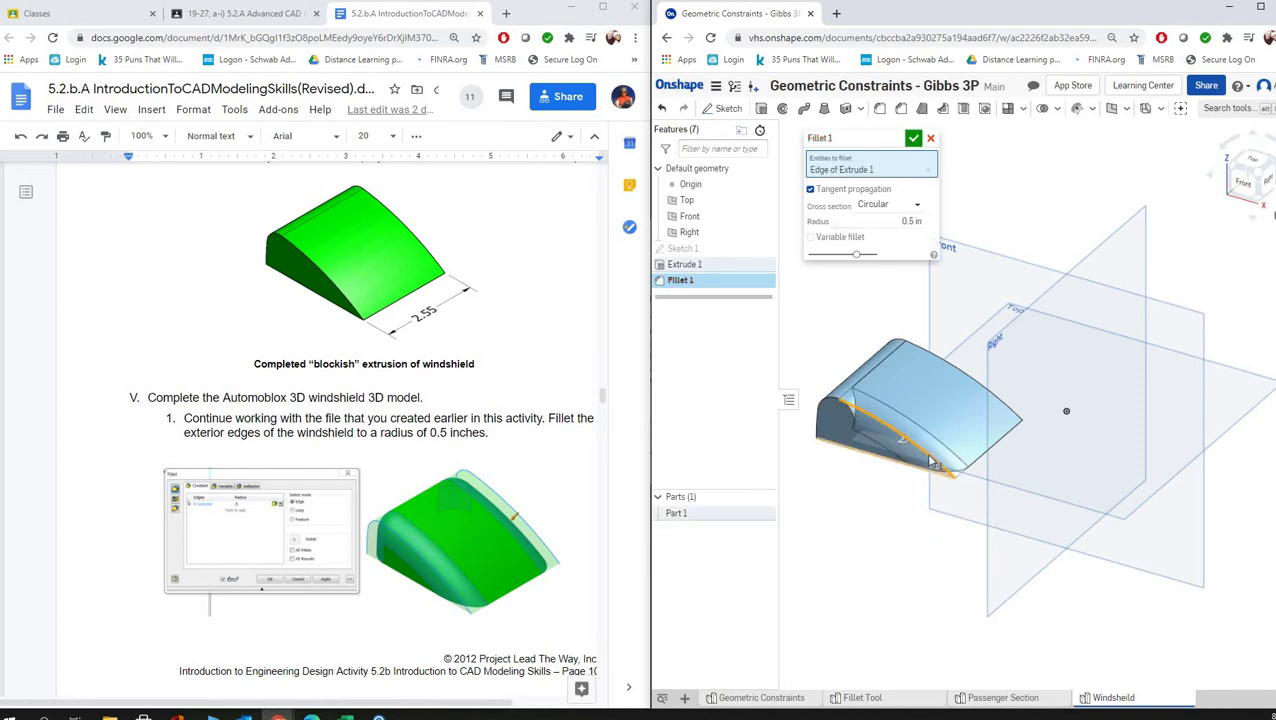
{"action": "left_click", "coordinate": [840, 405]}
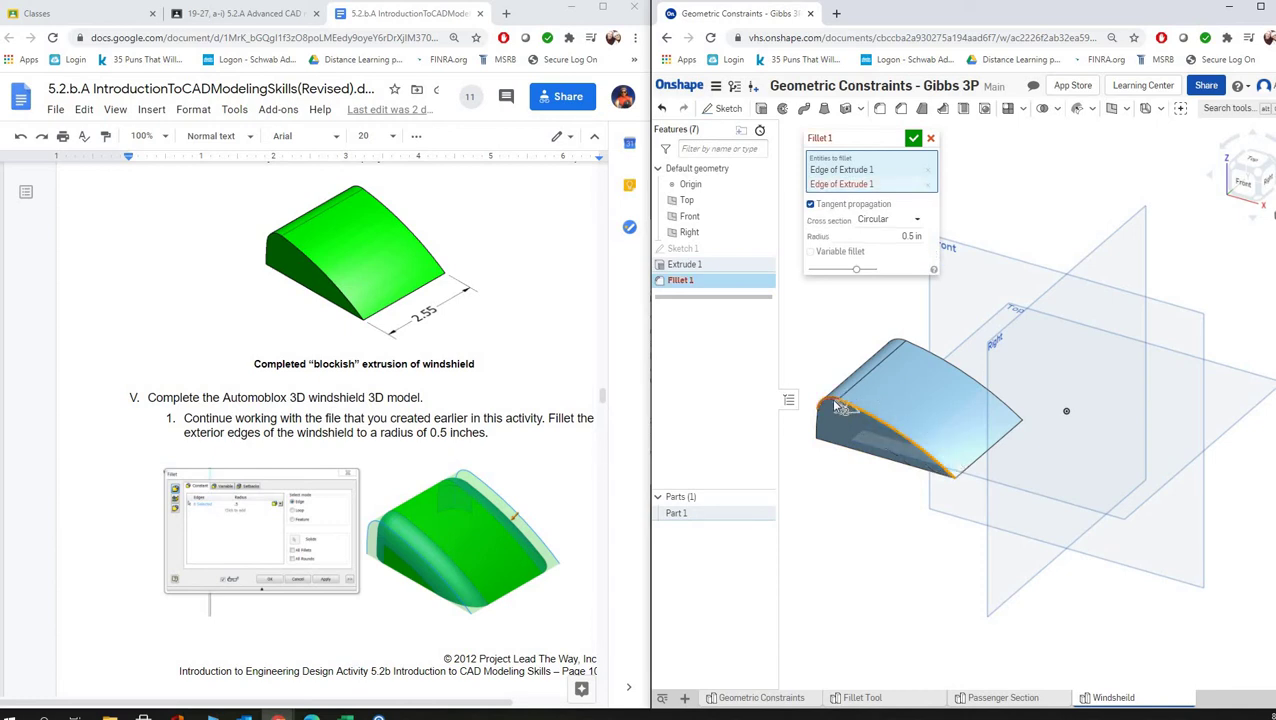
{"action": "left_click", "coordinate": [877, 461]}
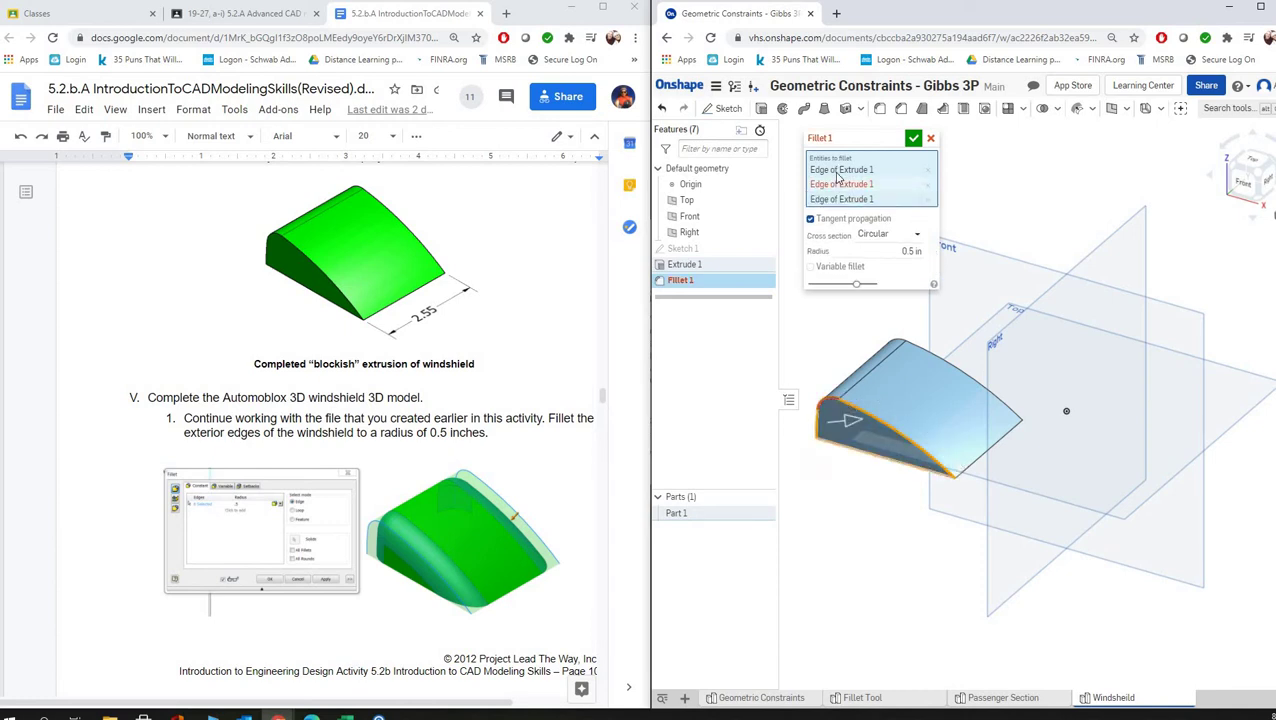
{"action": "left_click", "coordinate": [928, 186]}
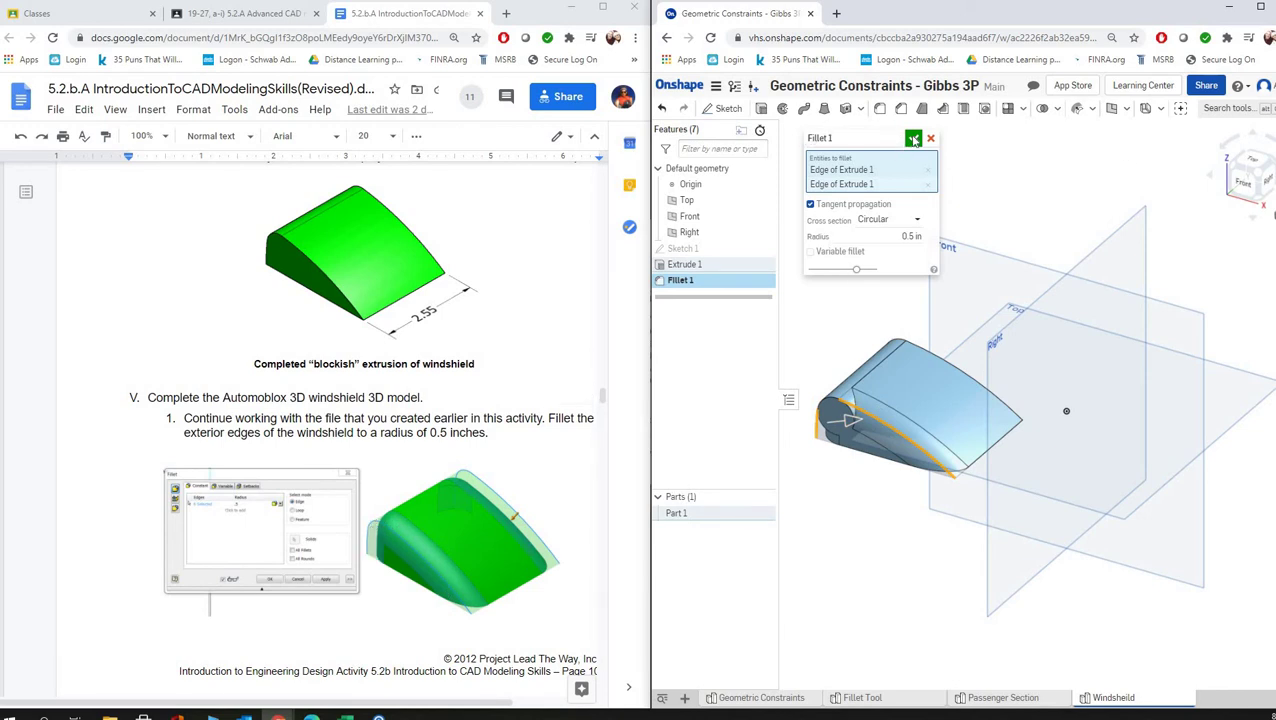
{"action": "left_click", "coordinate": [914, 140]}
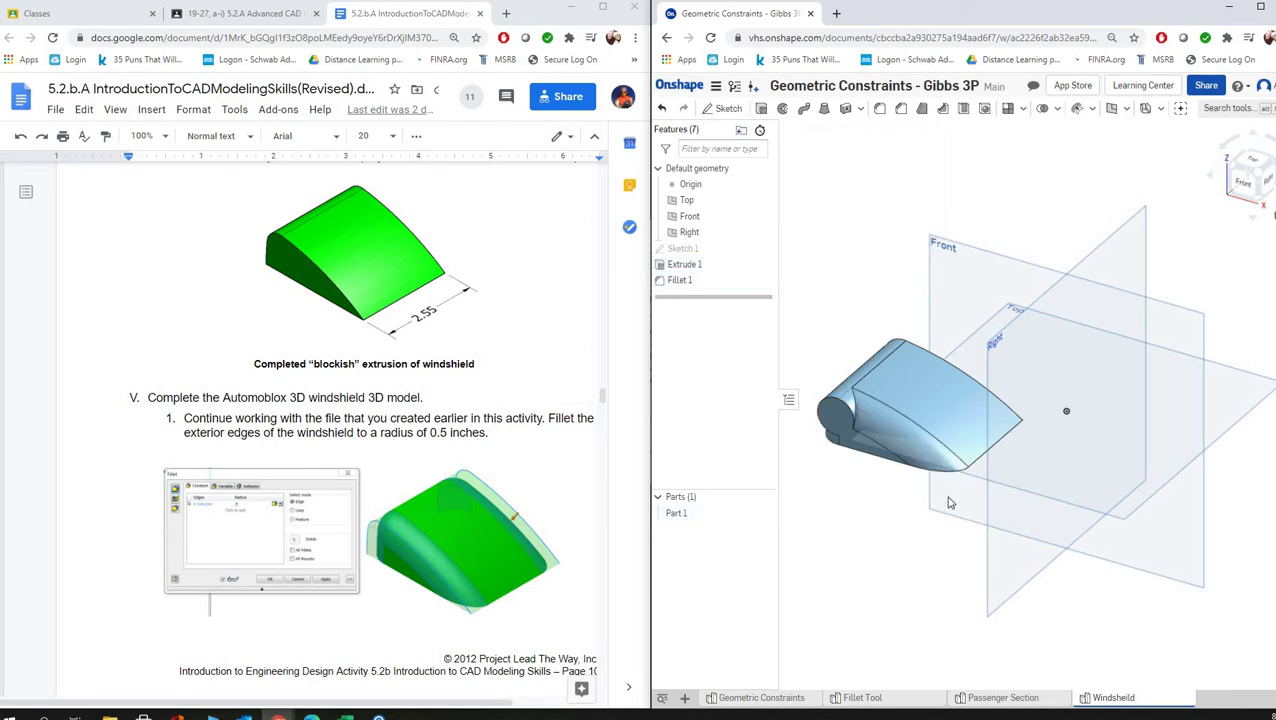
{"action": "right_click", "coordinate": [679, 282]}
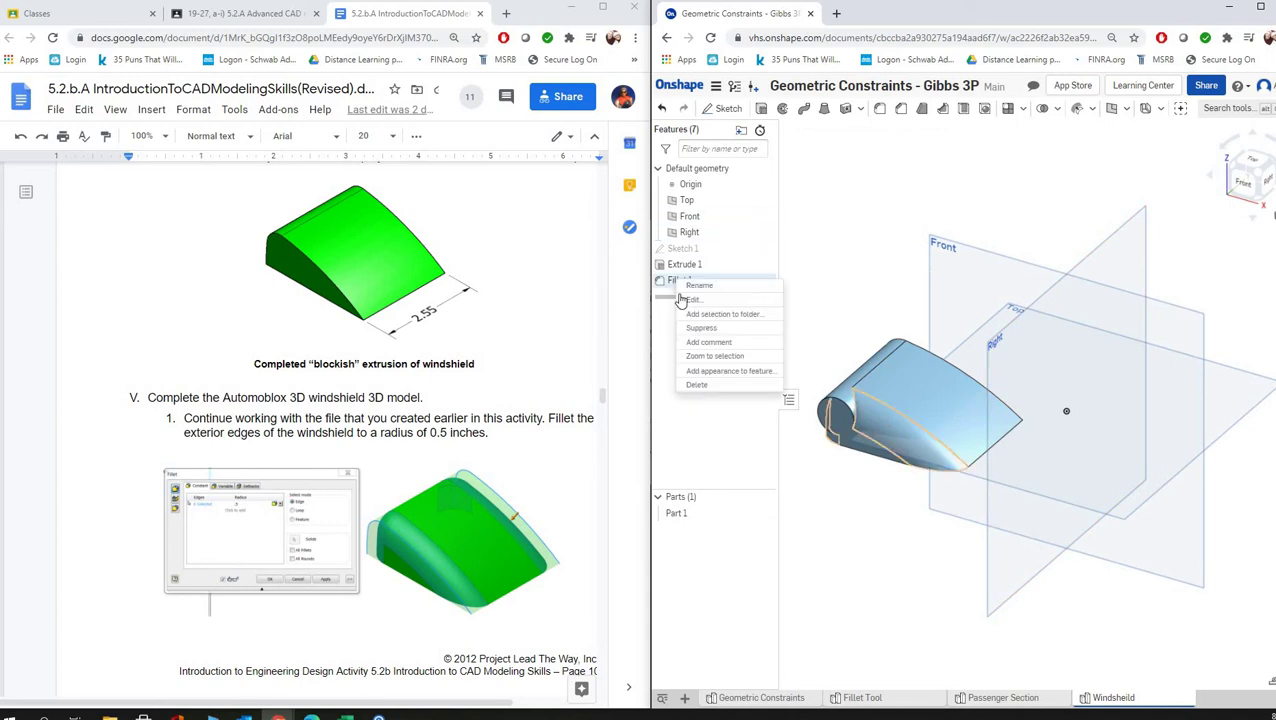
{"action": "left_click", "coordinate": [702, 390]}
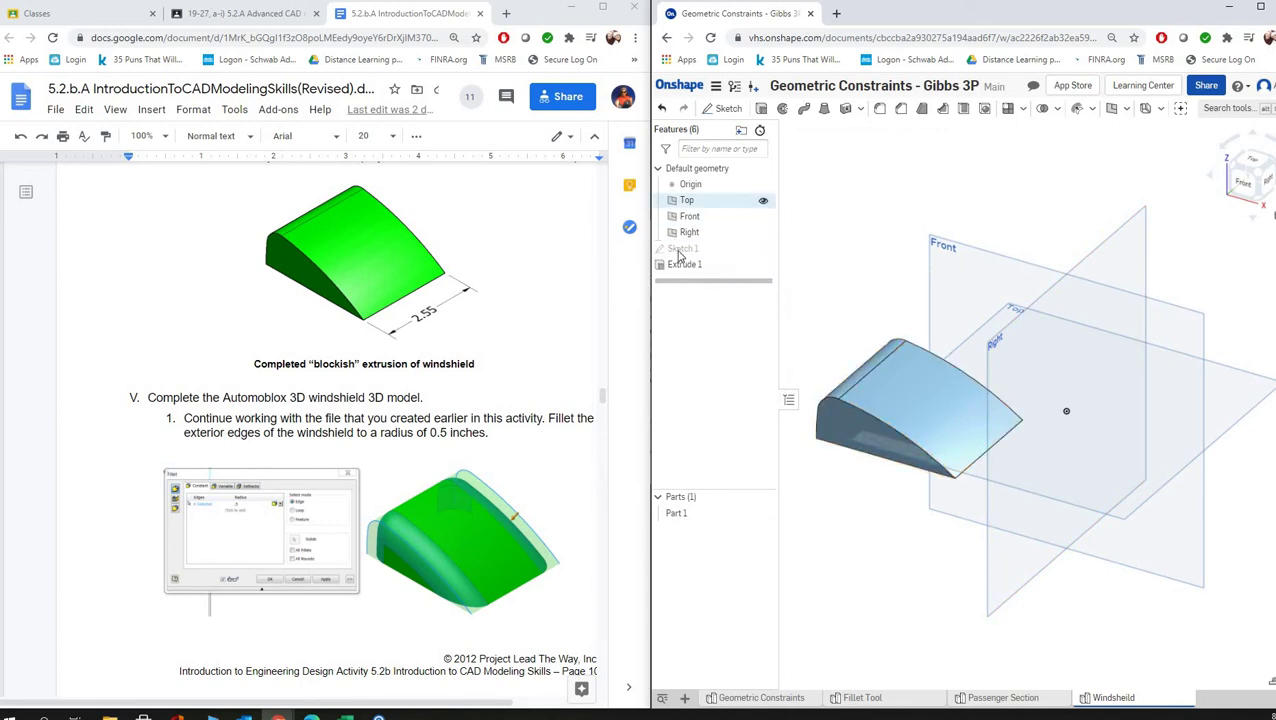
- Reopen Sketch 1 for editing and view it straight on
{"action": "double_click", "coordinate": [683, 248]}
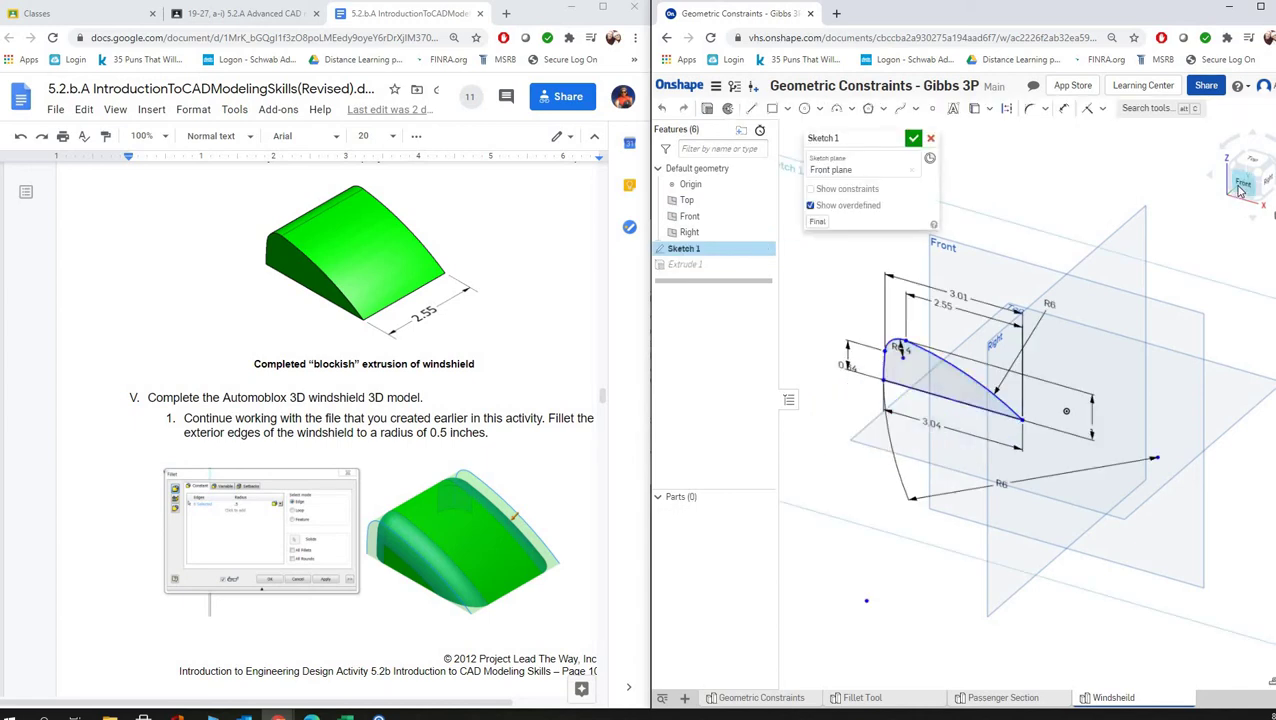
{"action": "key", "text": "n"}
{"action": "scroll", "coordinate": [848, 367], "scroll_direction": "up", "scroll_amount": 5}
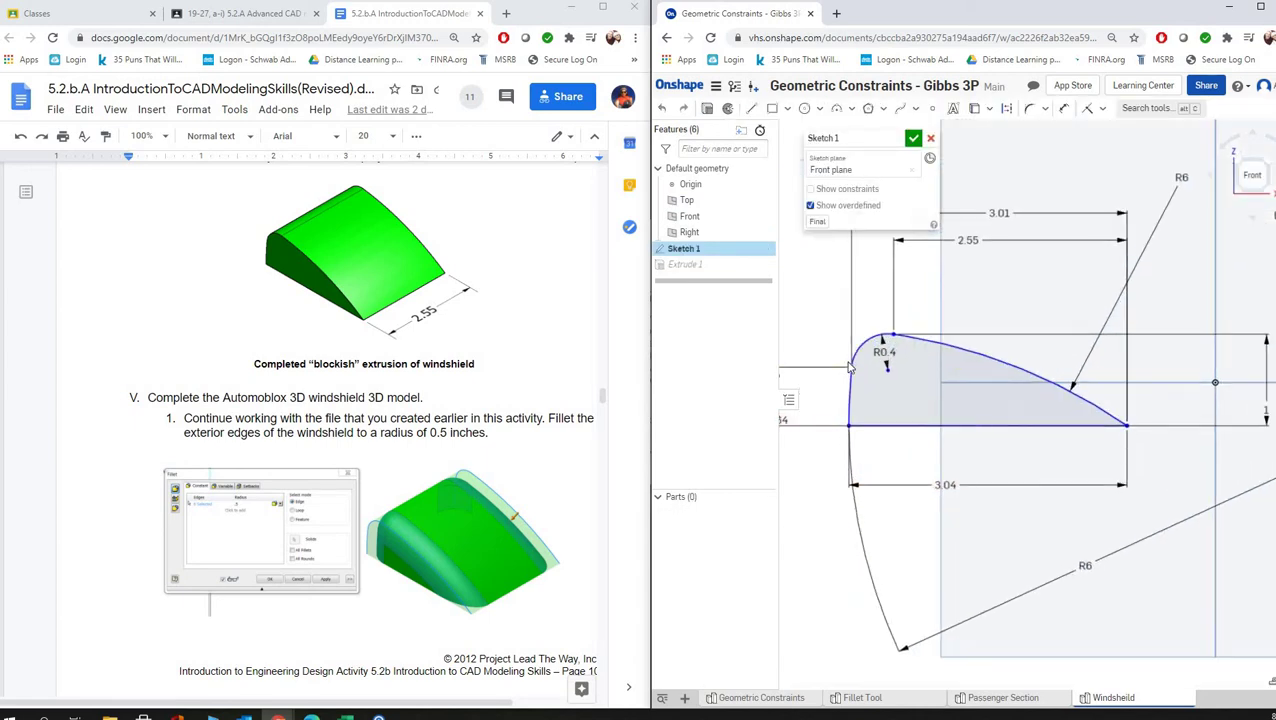
{"action": "scroll", "coordinate": [830, 342], "scroll_direction": "down", "scroll_amount": 5}
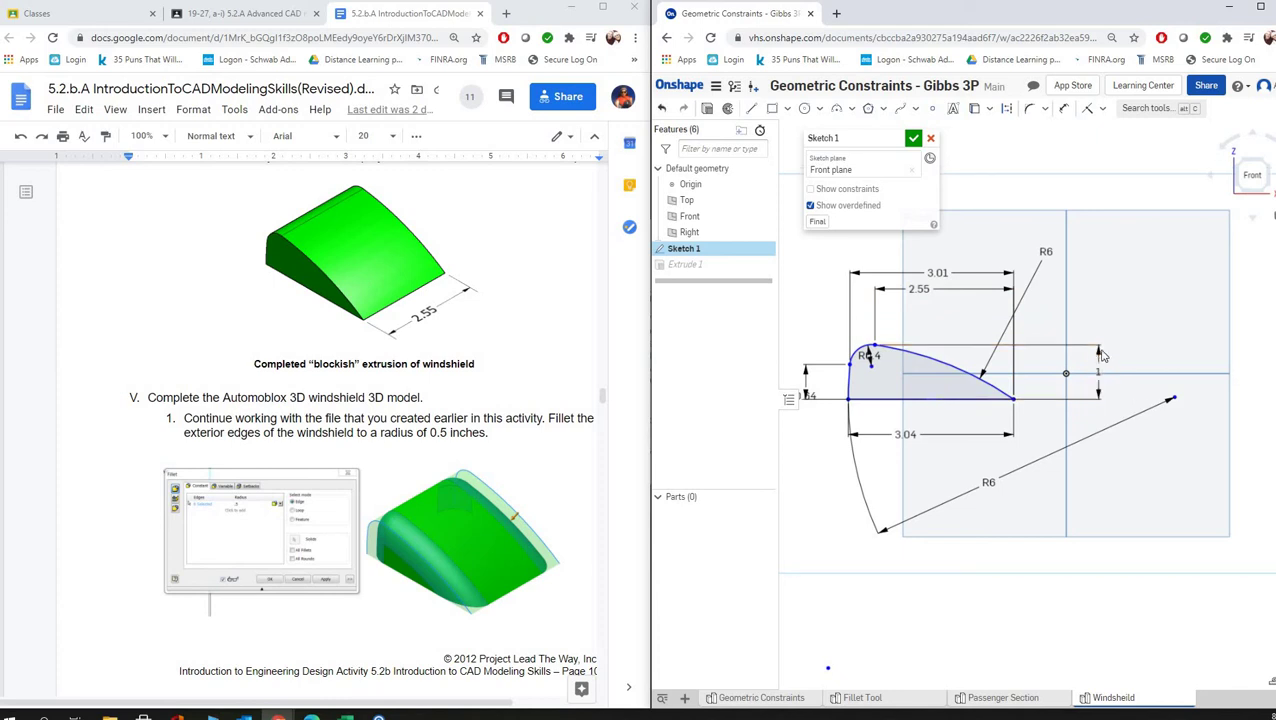
{"action": "scroll", "coordinate": [376, 367], "scroll_direction": "up", "scroll_amount": 5}
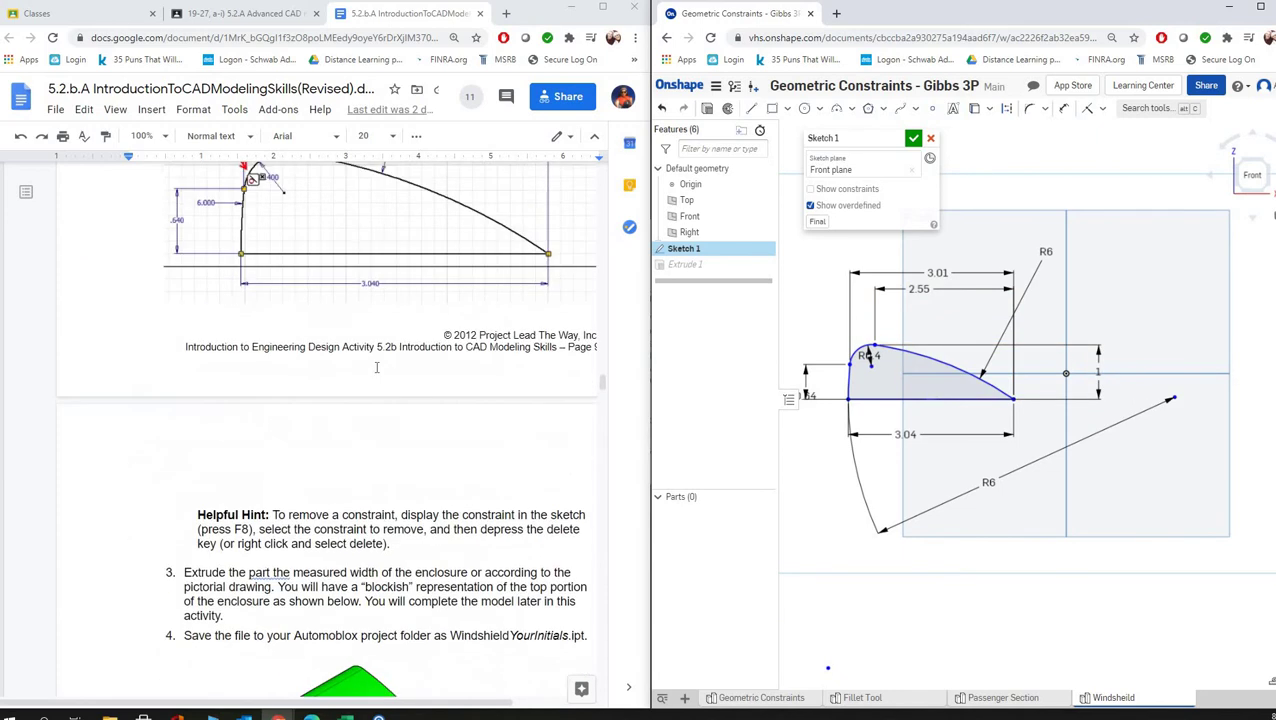
{"action": "scroll", "coordinate": [376, 367], "scroll_direction": "up", "scroll_amount": 5}
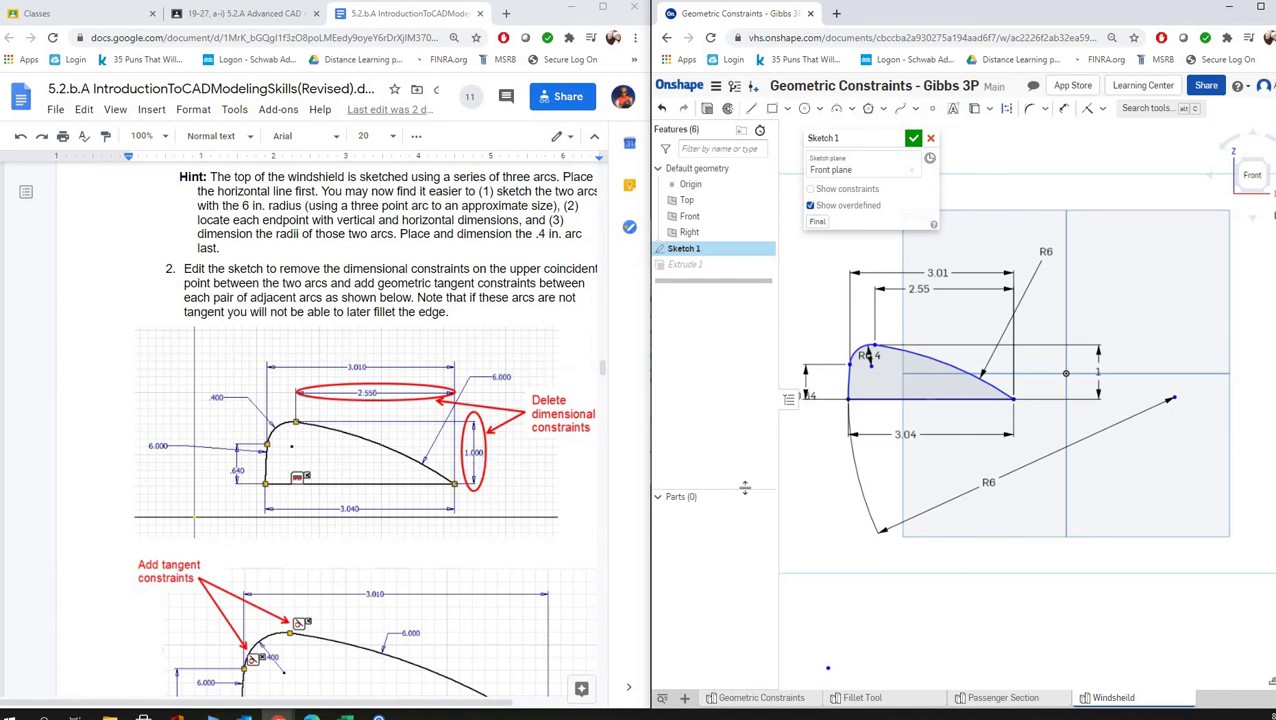
- Delete the 2.55 horizontal dimension and the 1 vertical dimension from the sketch
{"action": "right_click", "coordinate": [916, 290]}
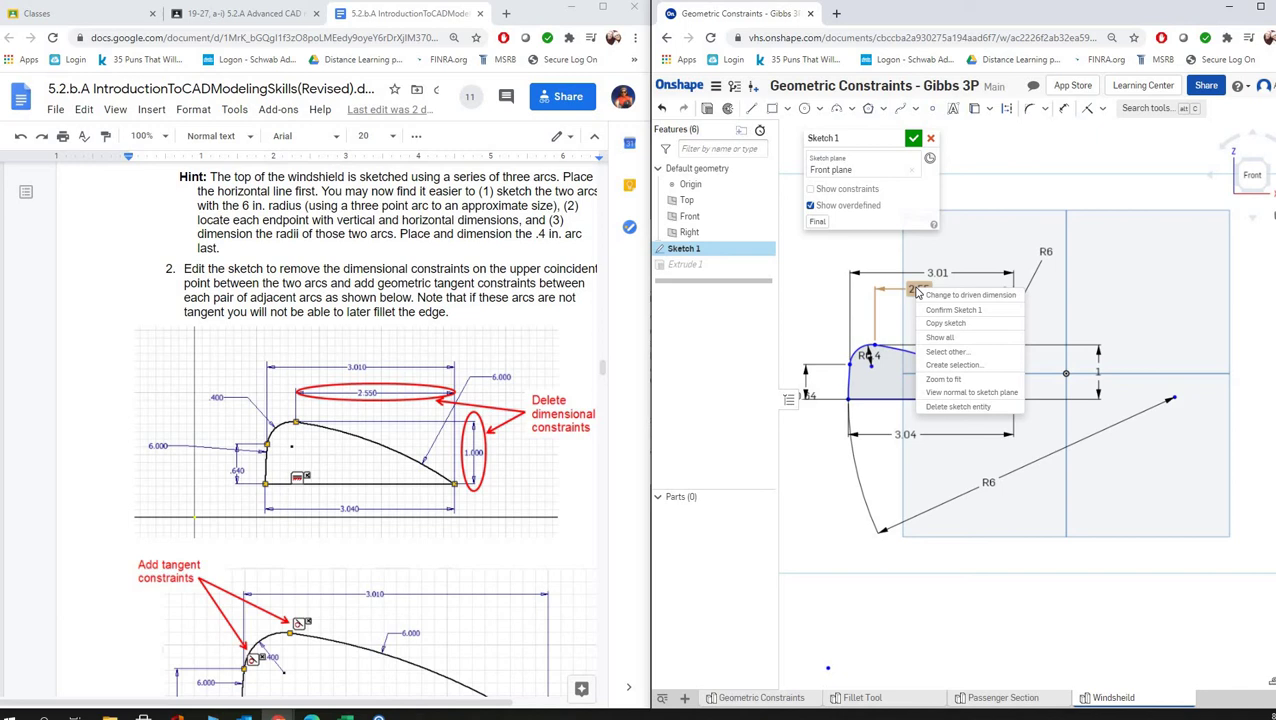
{"action": "key", "text": "Delete"}
{"action": "right_click", "coordinate": [1098, 374]}
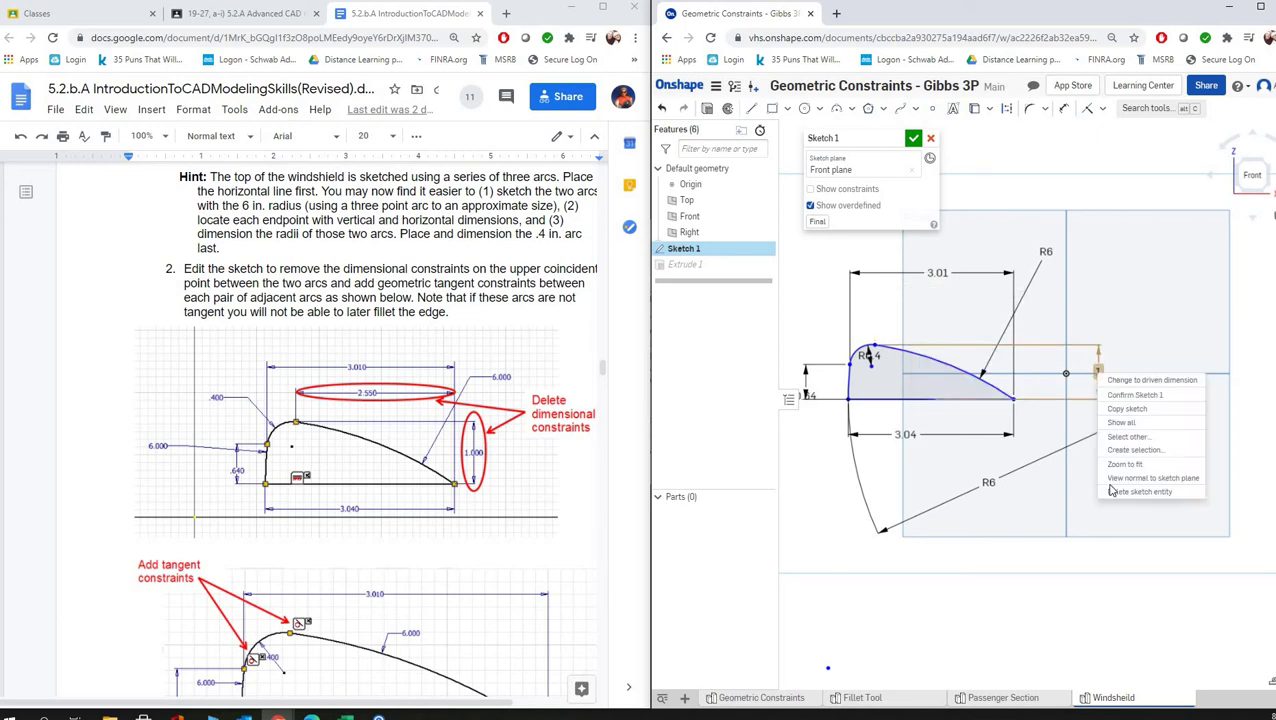
{"action": "left_click", "coordinate": [1118, 500]}
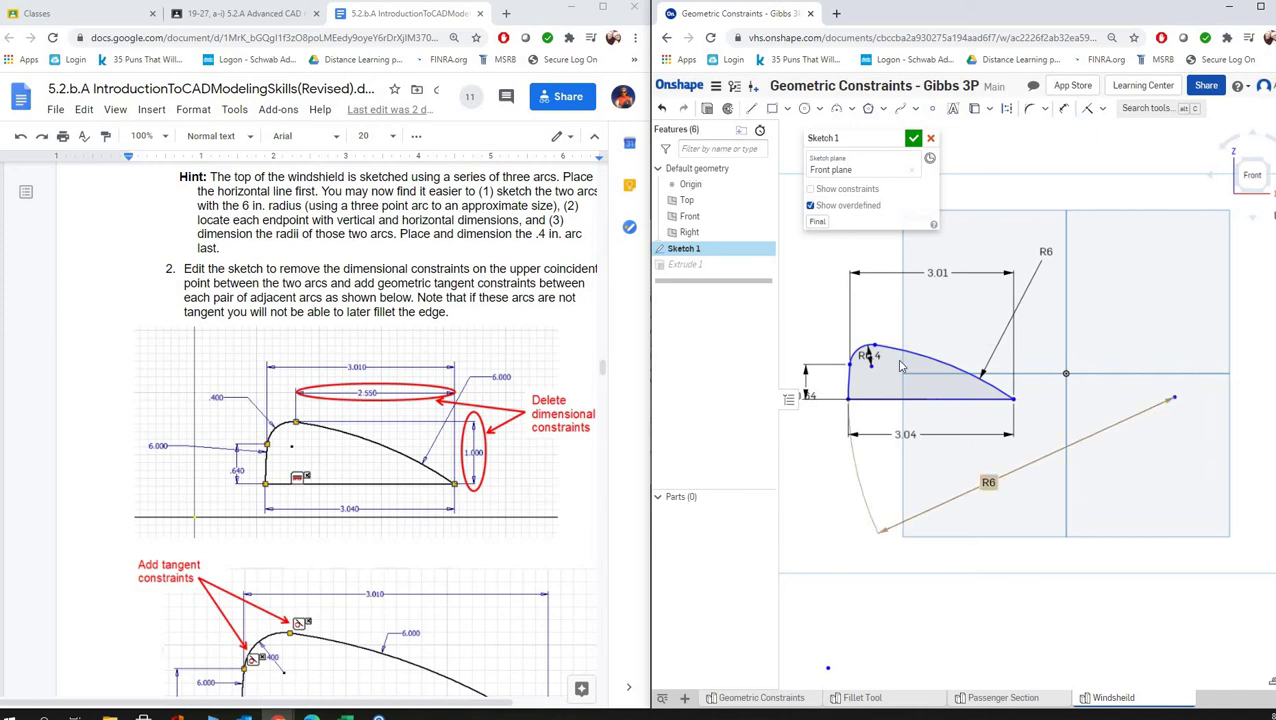
{"action": "scroll", "coordinate": [399, 464], "scroll_direction": "down", "scroll_amount": 3}
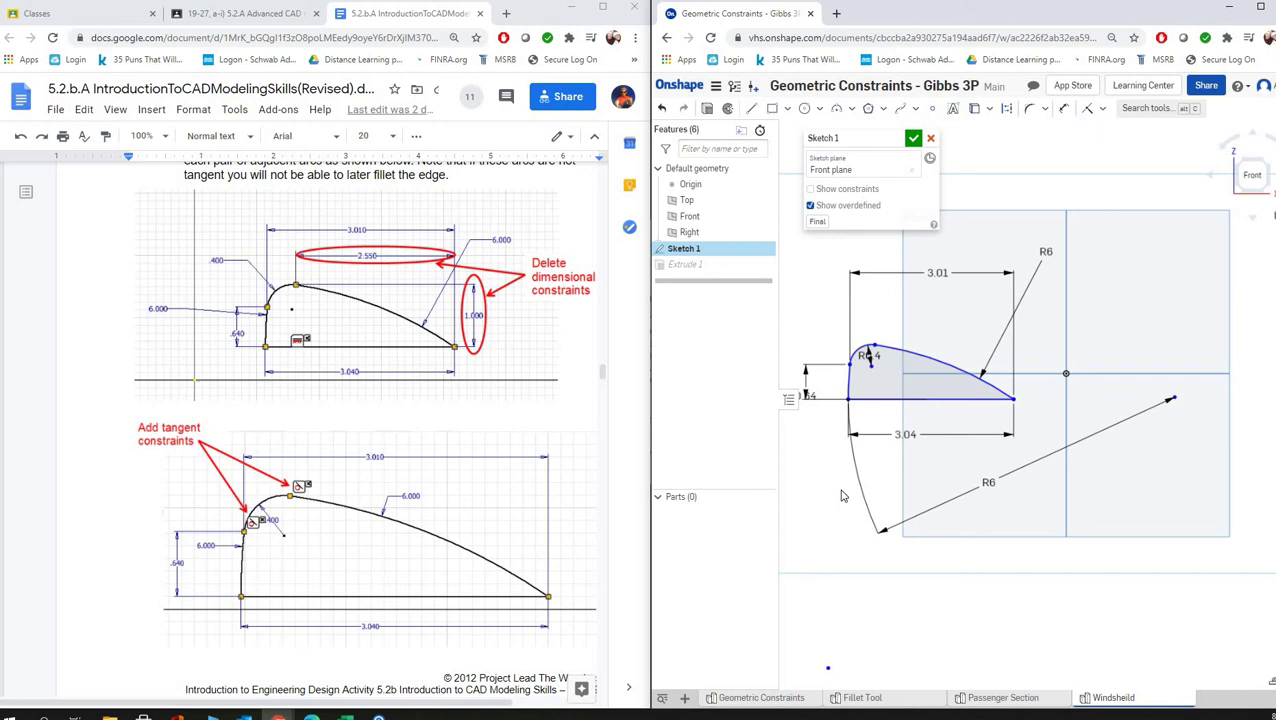
- Constrain the large R6 arc tangent to the small R.4 corner arc
{"action": "left_click", "coordinate": [1103, 109]}
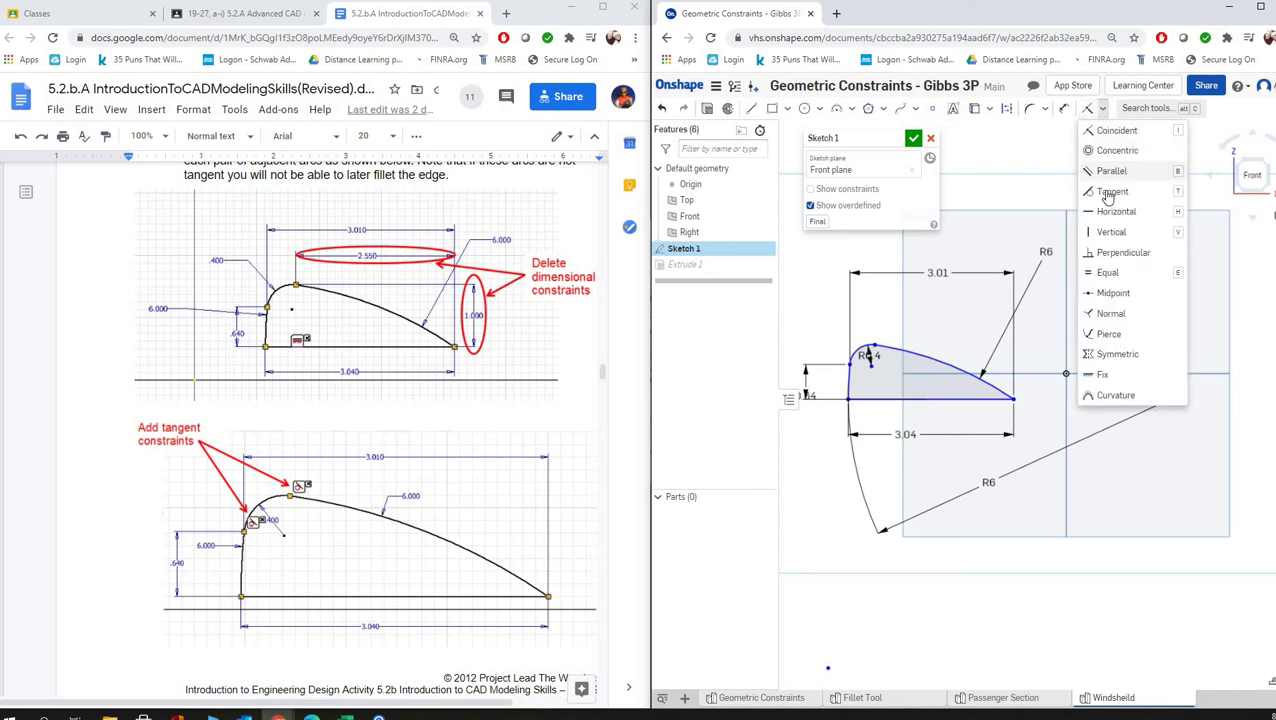
{"action": "key", "text": "t"}
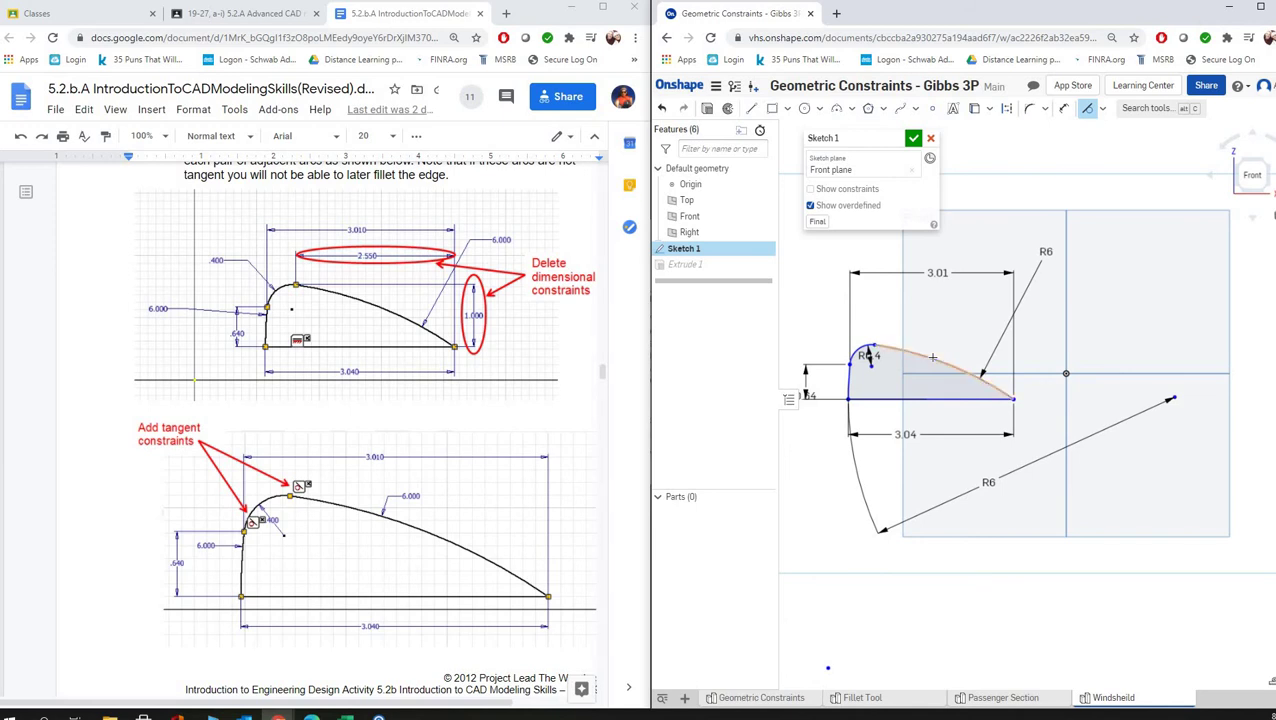
{"action": "left_click", "coordinate": [932, 357]}
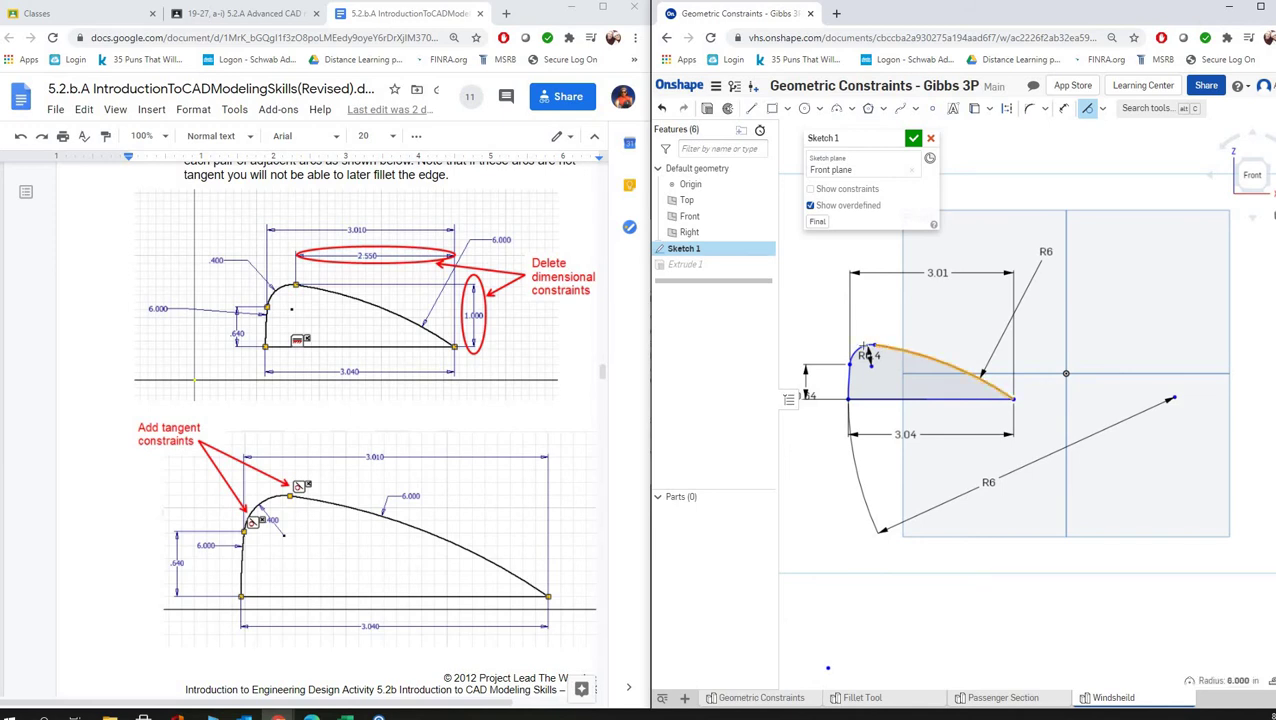
{"action": "left_click", "coordinate": [866, 348]}
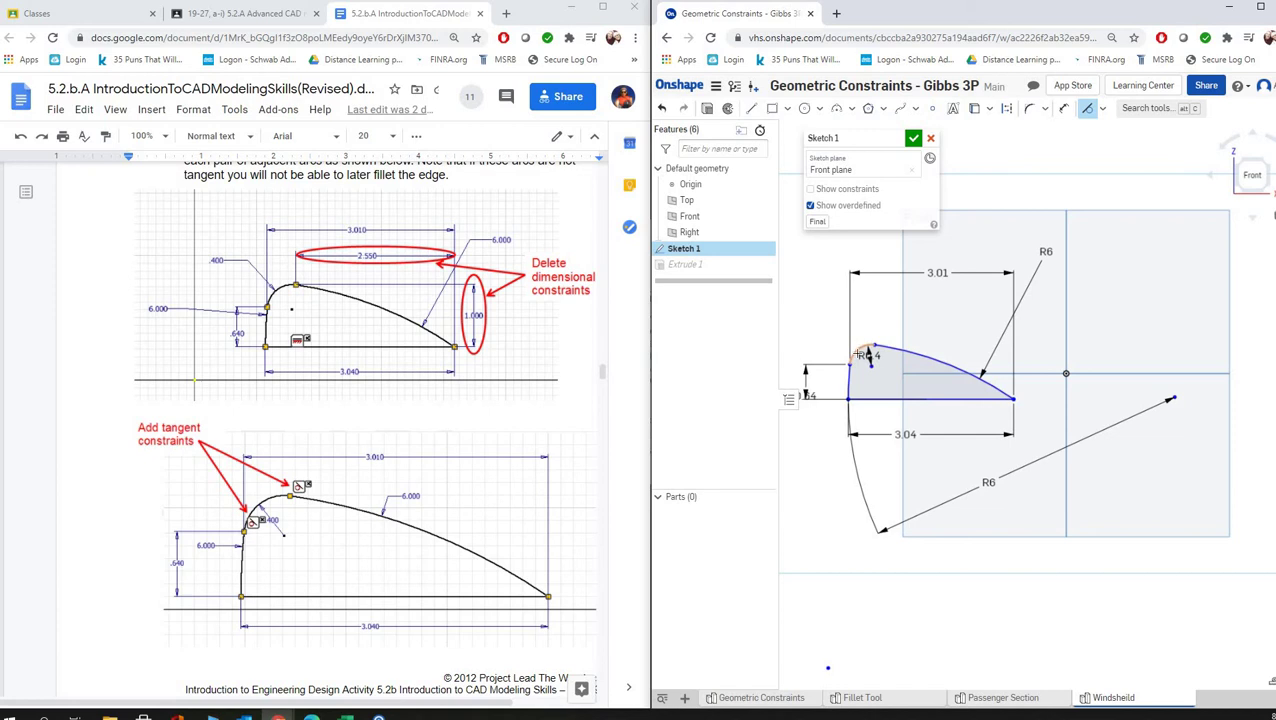
{"action": "left_click", "coordinate": [851, 364]}
{"action": "key", "text": "Escape"}
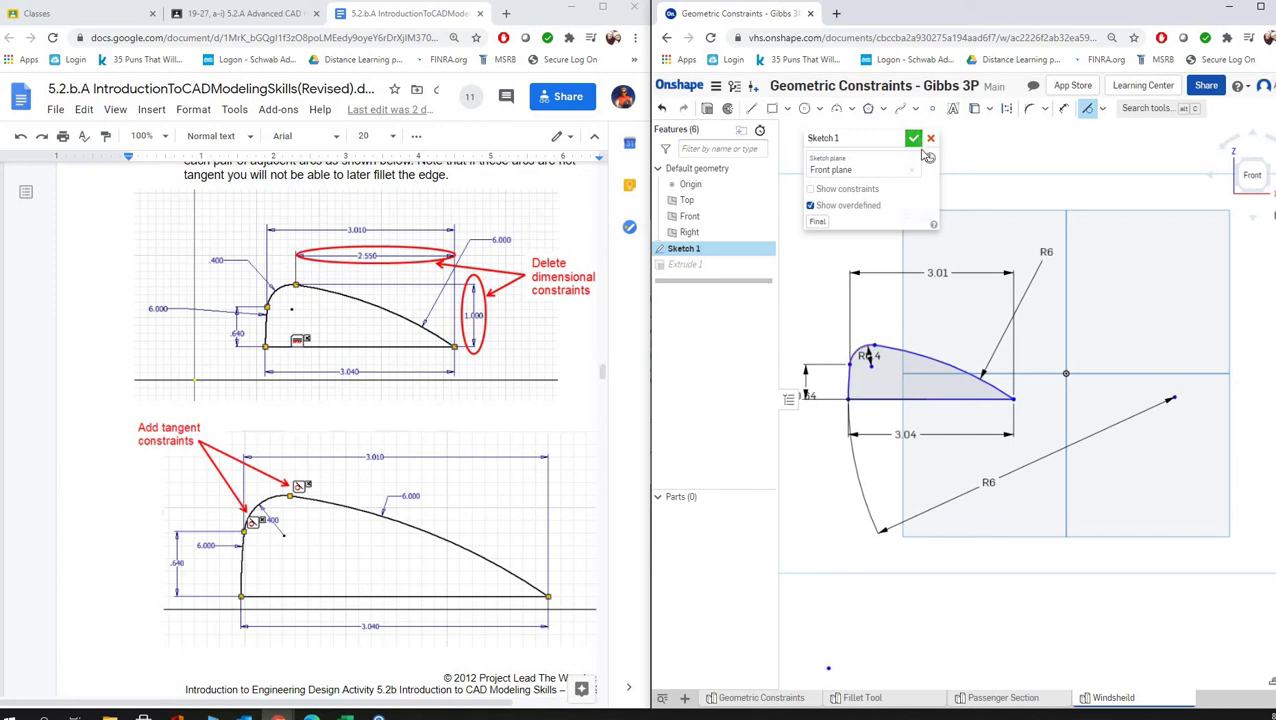
- Finish Sketch 1 and fillet the lower and top curved edges at 0.5 in
{"action": "left_click", "coordinate": [913, 138]}
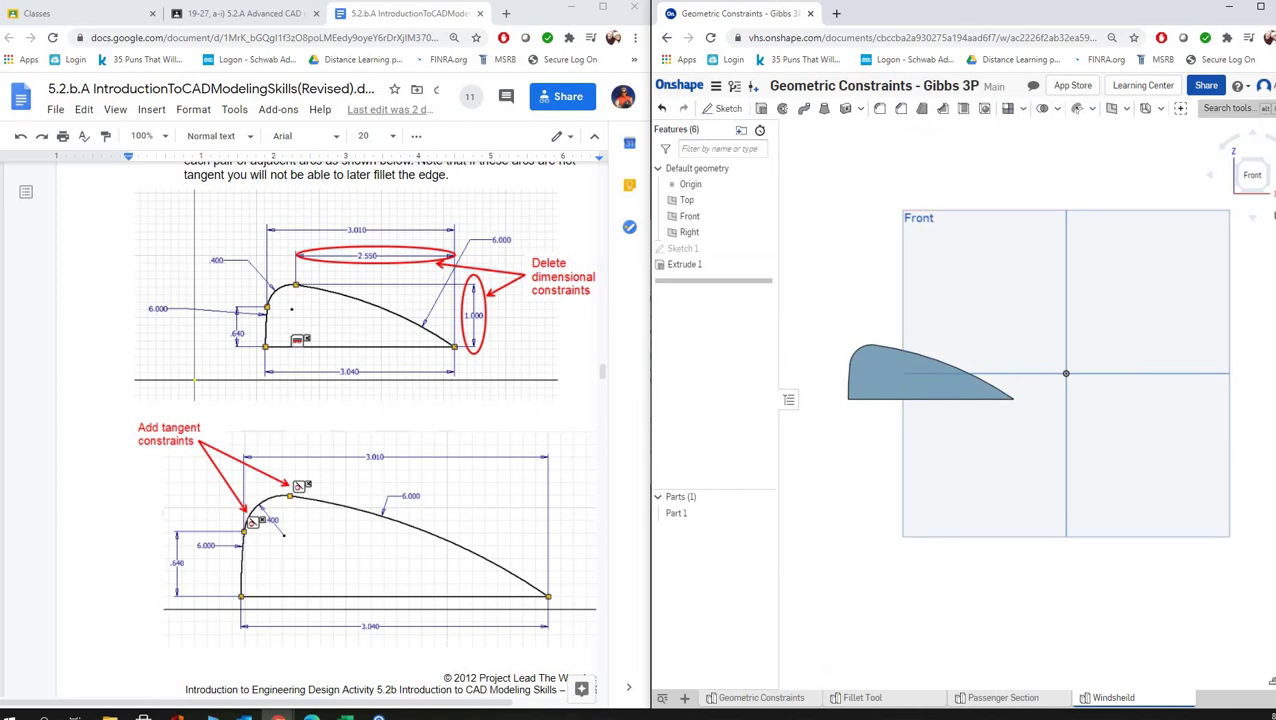
{"action": "key", "text": "shift+7"}
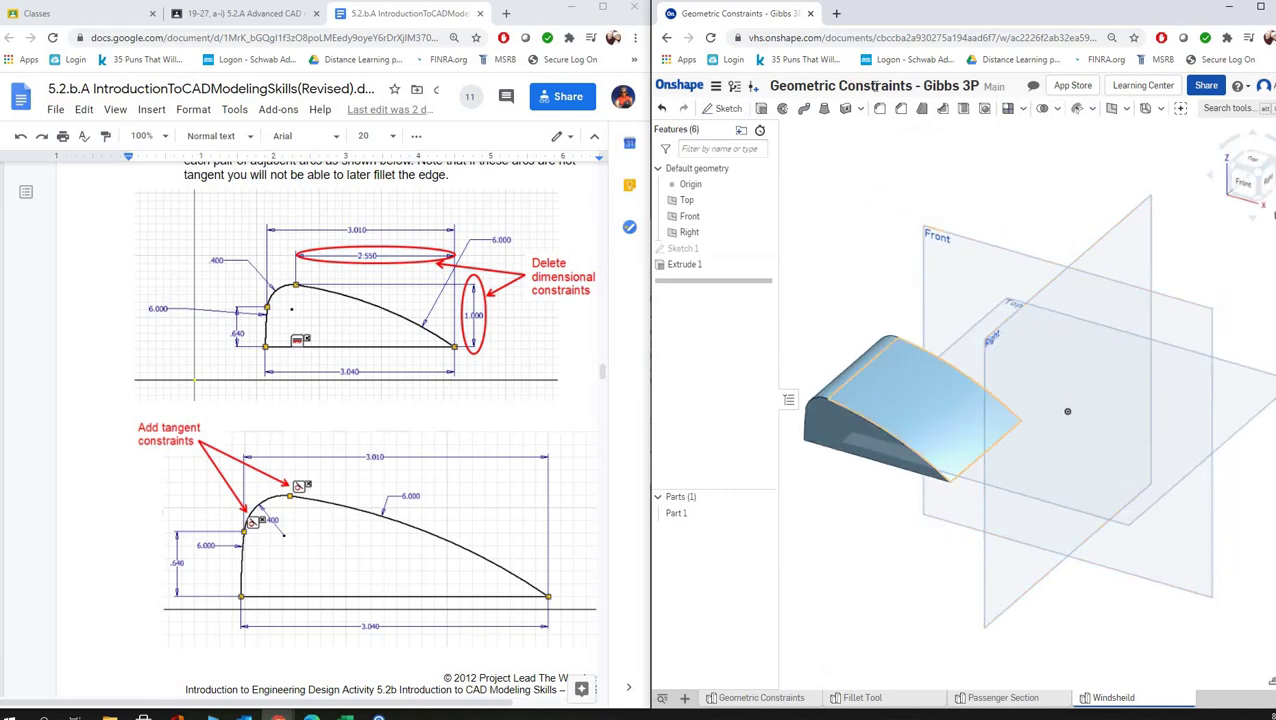
{"action": "left_click", "coordinate": [877, 108]}
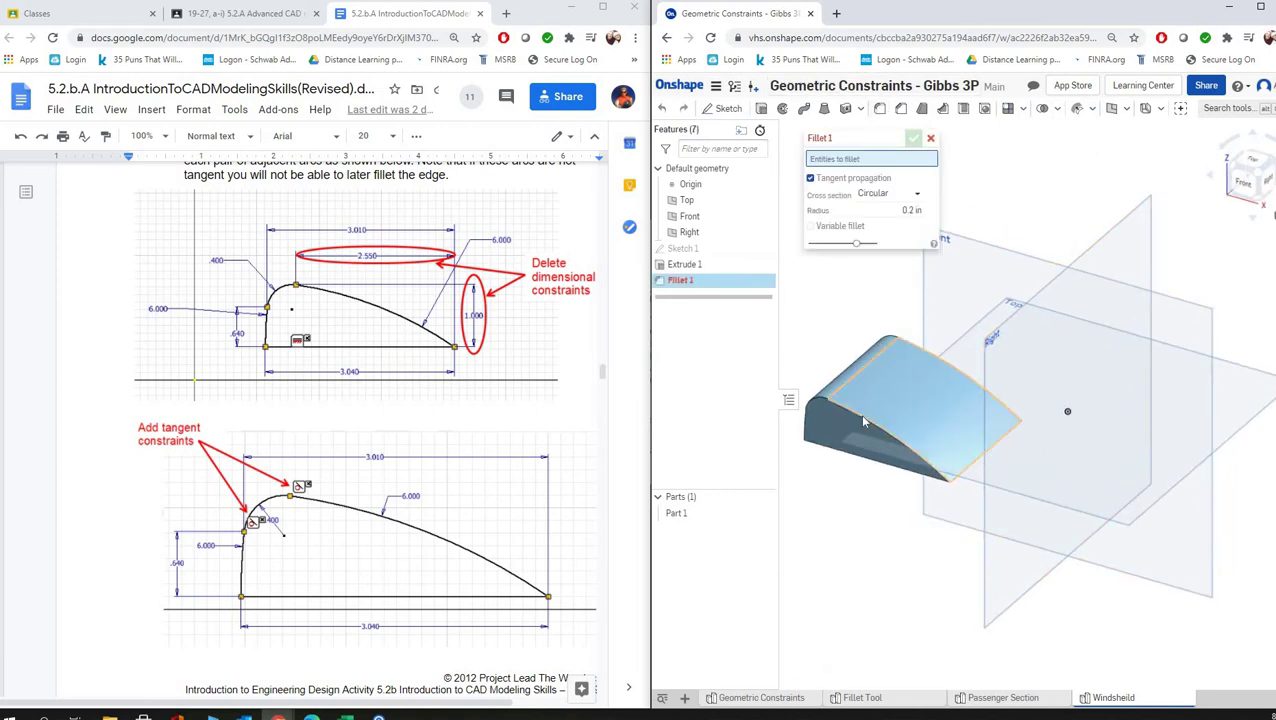
{"action": "left_click", "coordinate": [858, 413]}
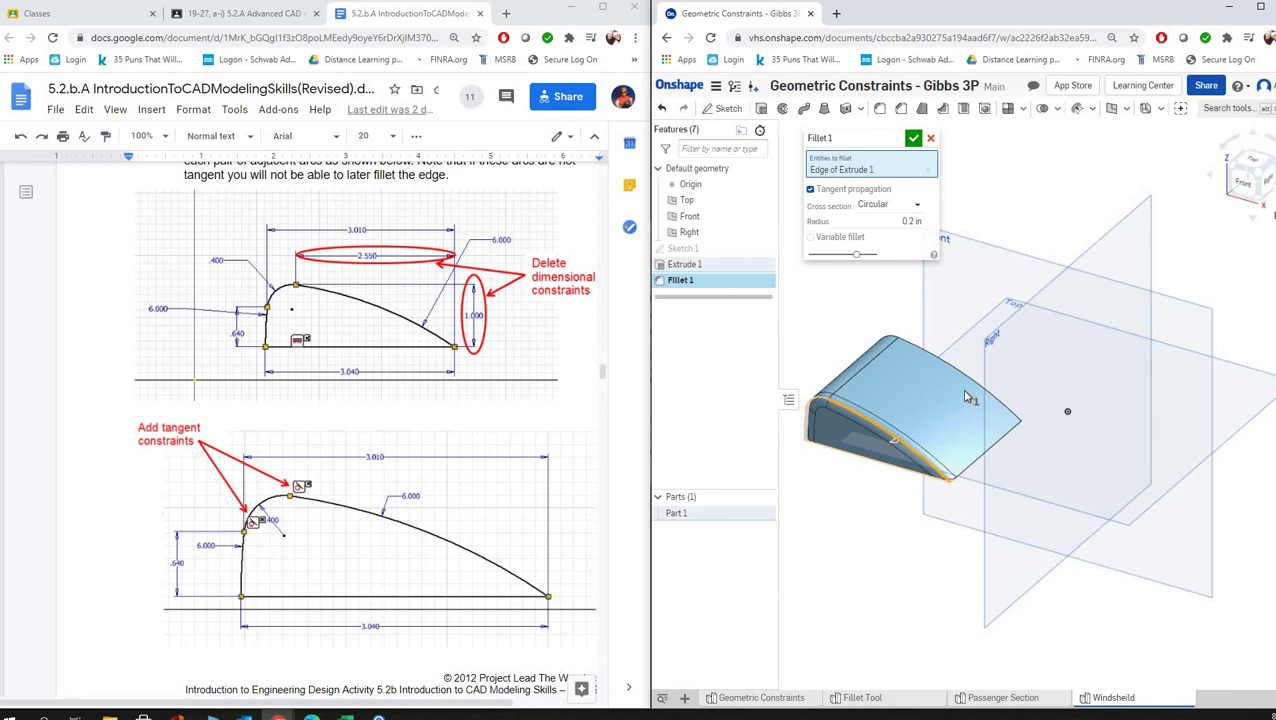
{"action": "left_click", "coordinate": [928, 358]}
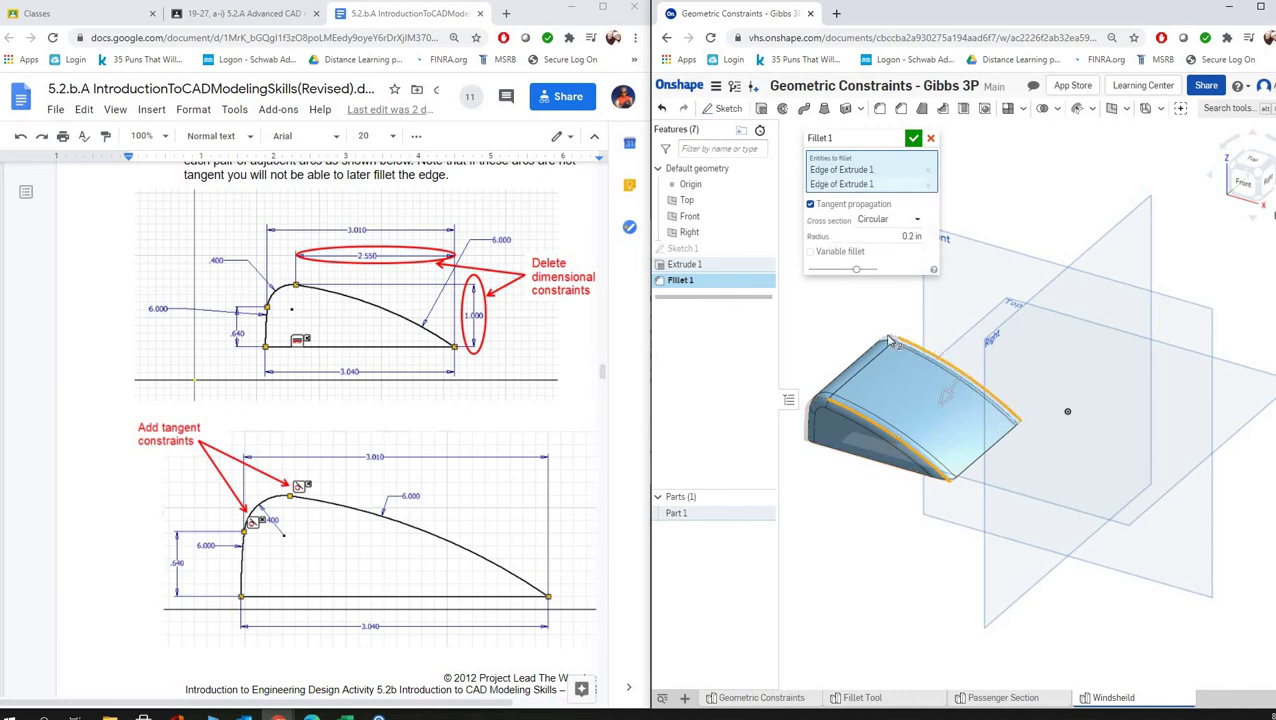
{"action": "left_click", "coordinate": [915, 234]}
{"action": "key", "text": "BackSpace"}
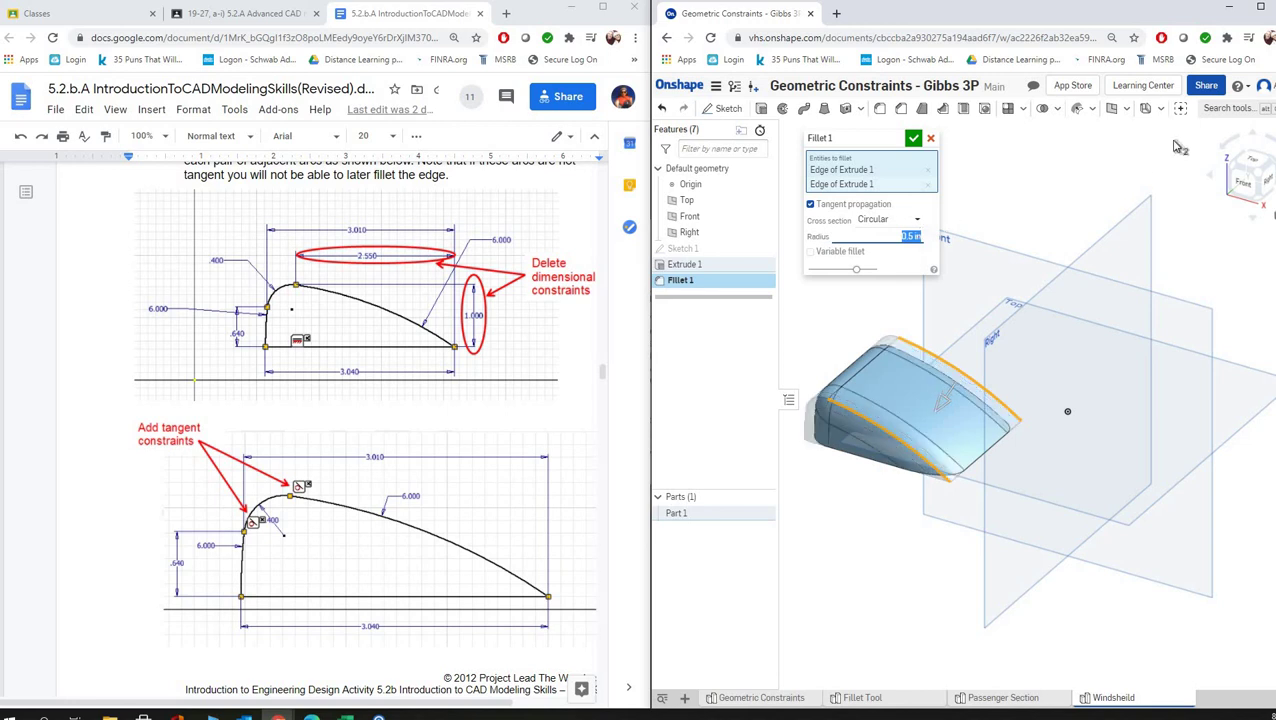
{"action": "left_click", "coordinate": [1258, 204]}
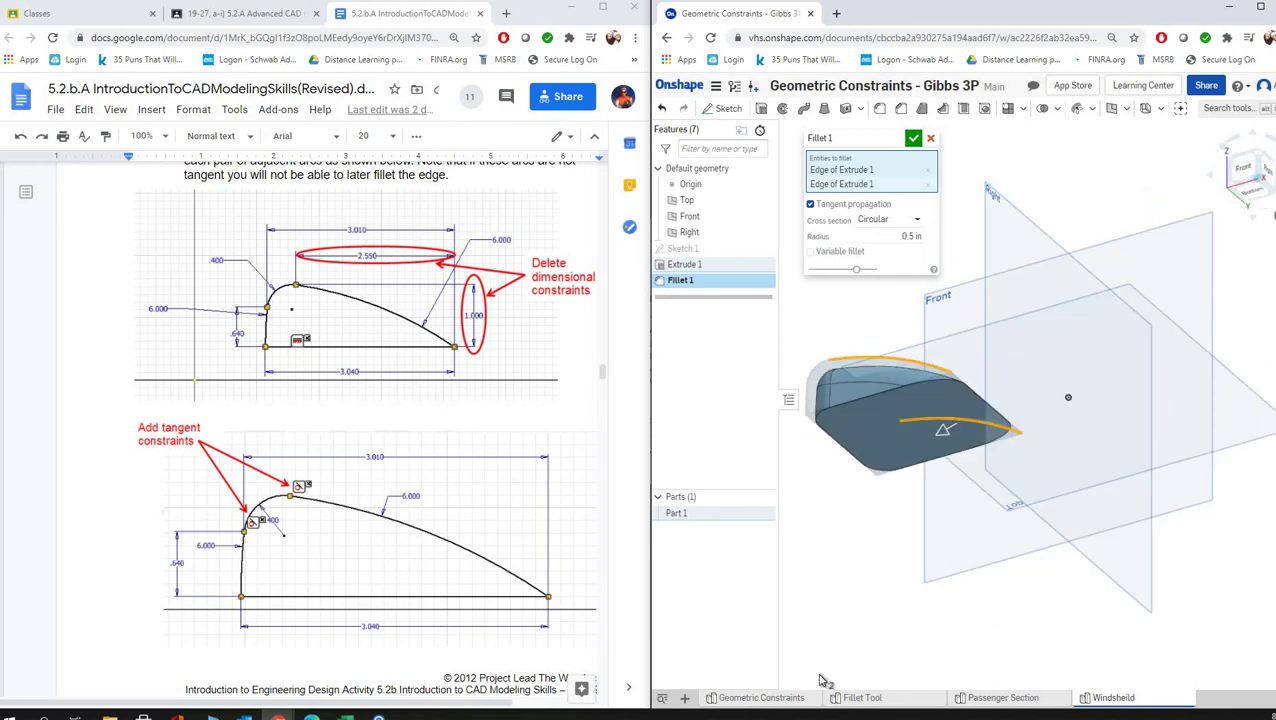
{"action": "left_click", "coordinate": [916, 139]}
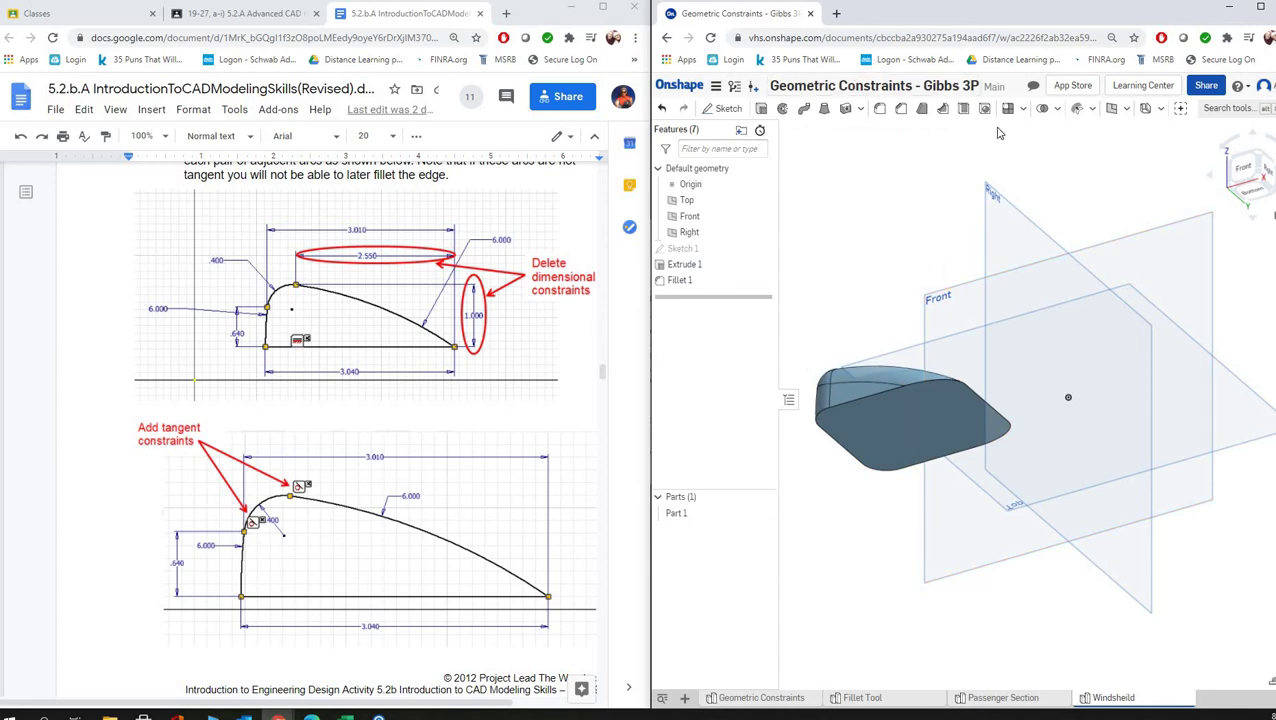
- Shell the part to 0.07 in thickness with the flat face removed, then inspect it
{"action": "left_click", "coordinate": [930, 430]}
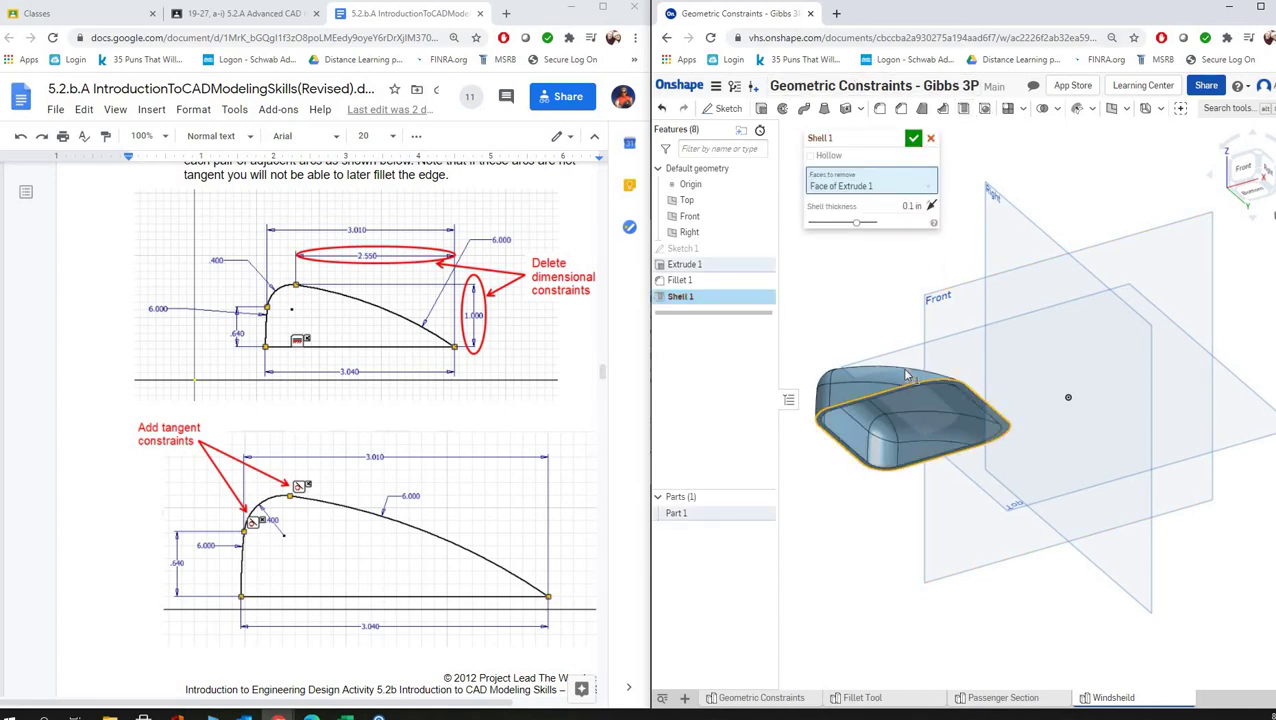
{"action": "left_click", "coordinate": [902, 207]}
{"action": "type", "text": "0.07"}
{"action": "key", "text": "Return"}
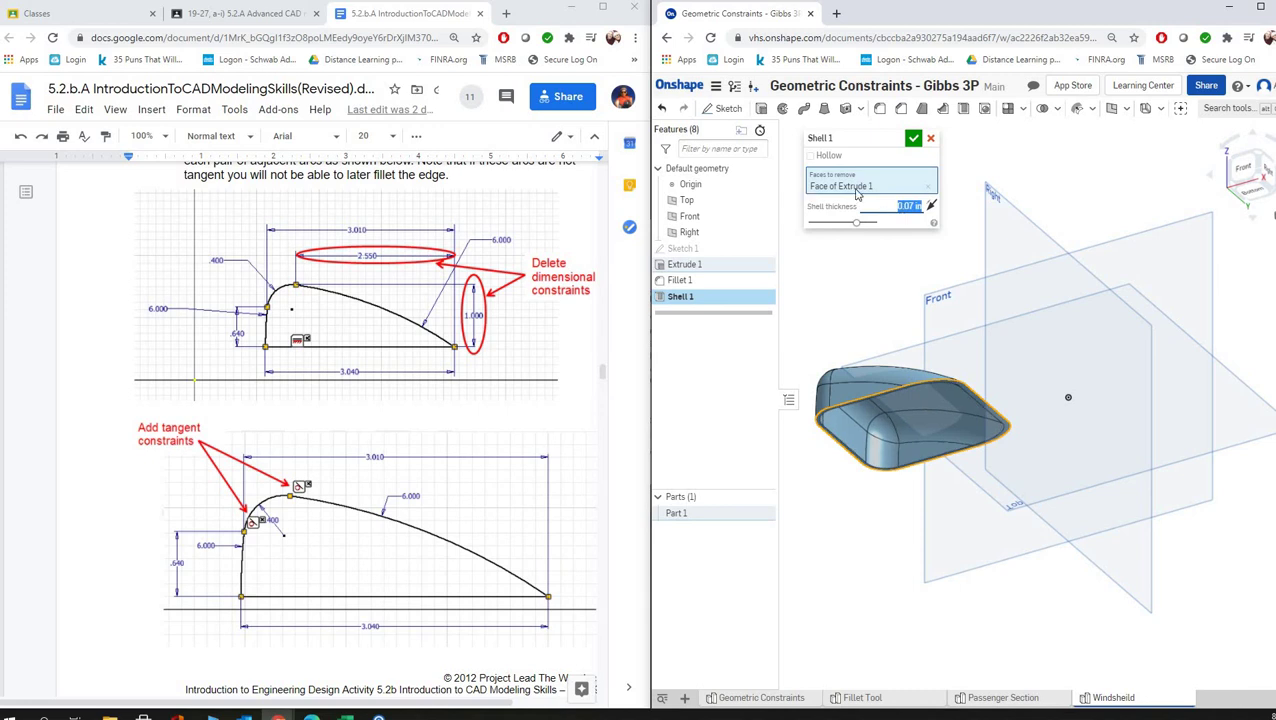
{"action": "left_click", "coordinate": [916, 141]}
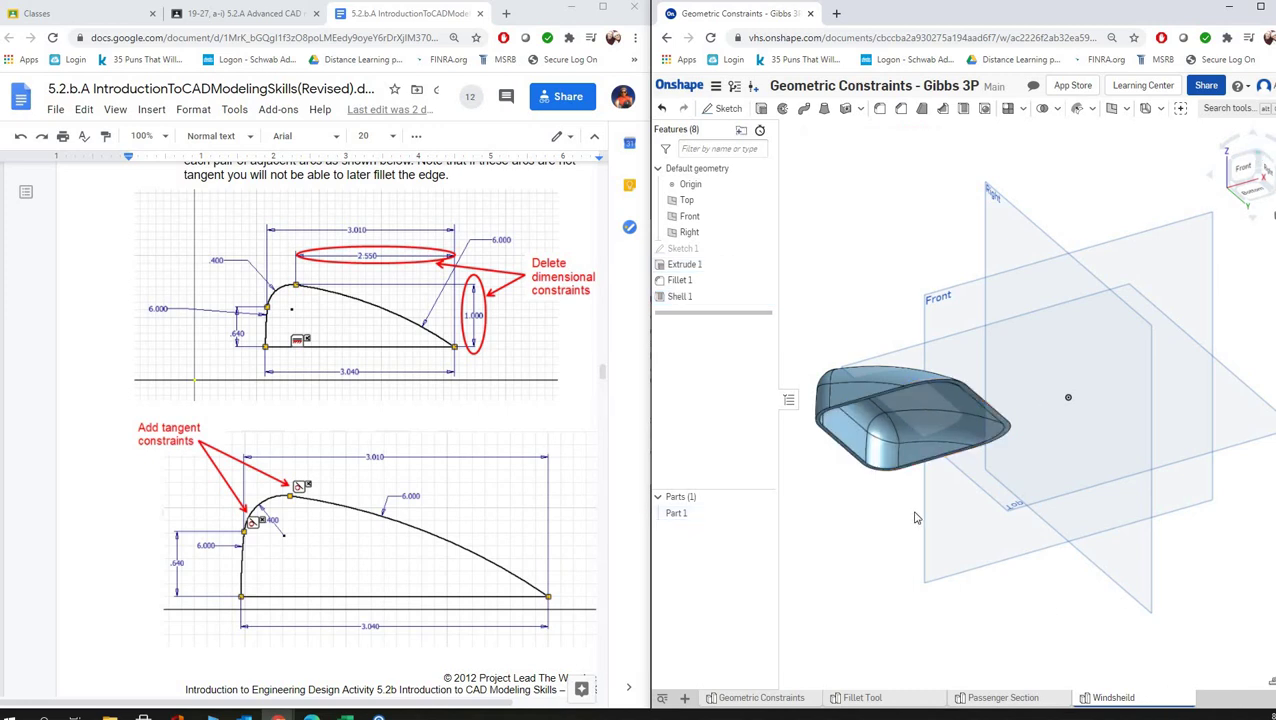
{"action": "right_click_drag", "start_coordinate": [915, 517], "coordinate": [1258, 205]}
{"action": "left_click", "coordinate": [1260, 203]}
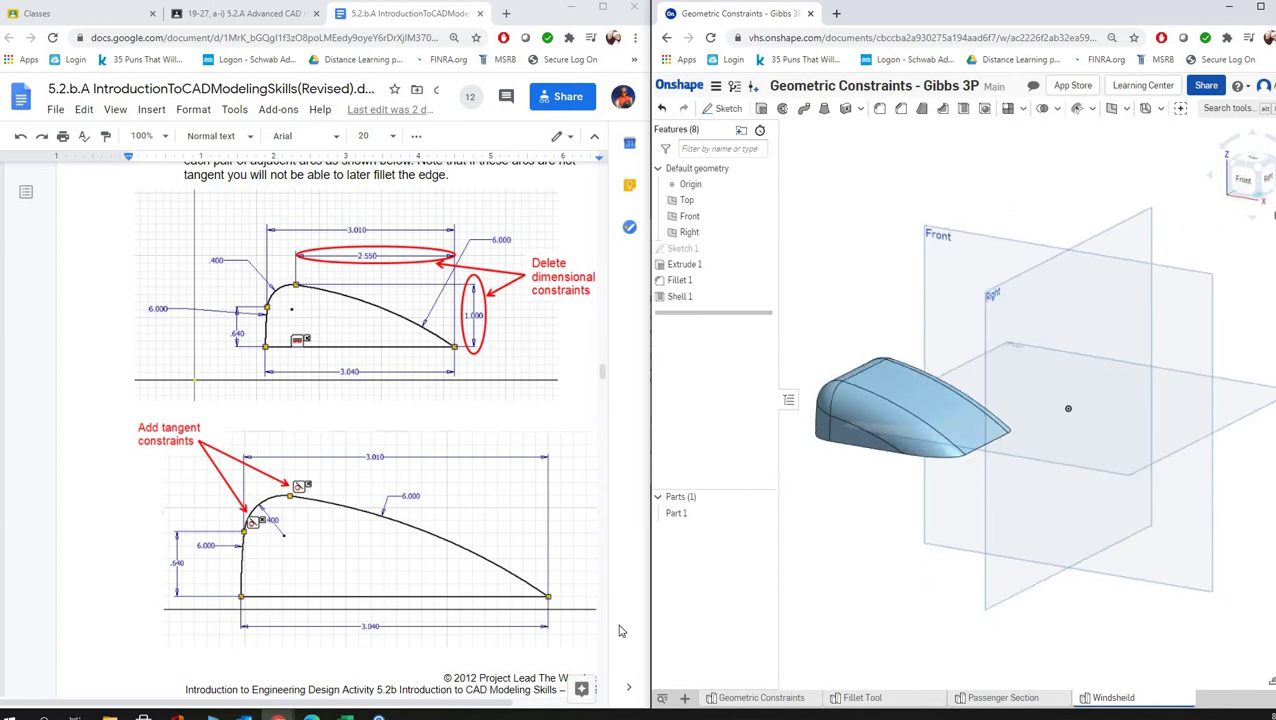